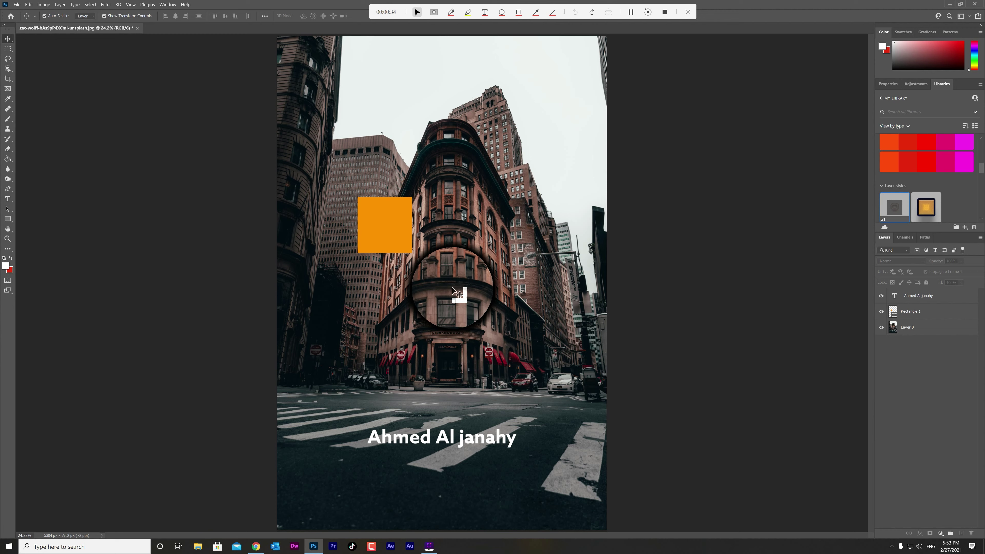
Try moving the name text, undo it, and shift the street photo slightly lower
{"action": "left_click", "coordinate": [390, 227]}
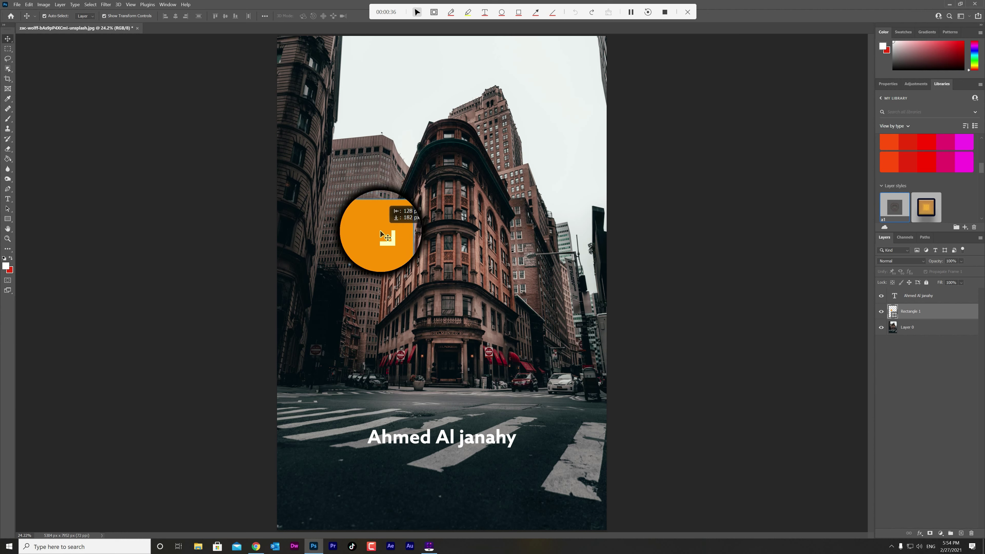
{"action": "left_click_drag", "start_coordinate": [463, 439], "coordinate": [508, 406]}
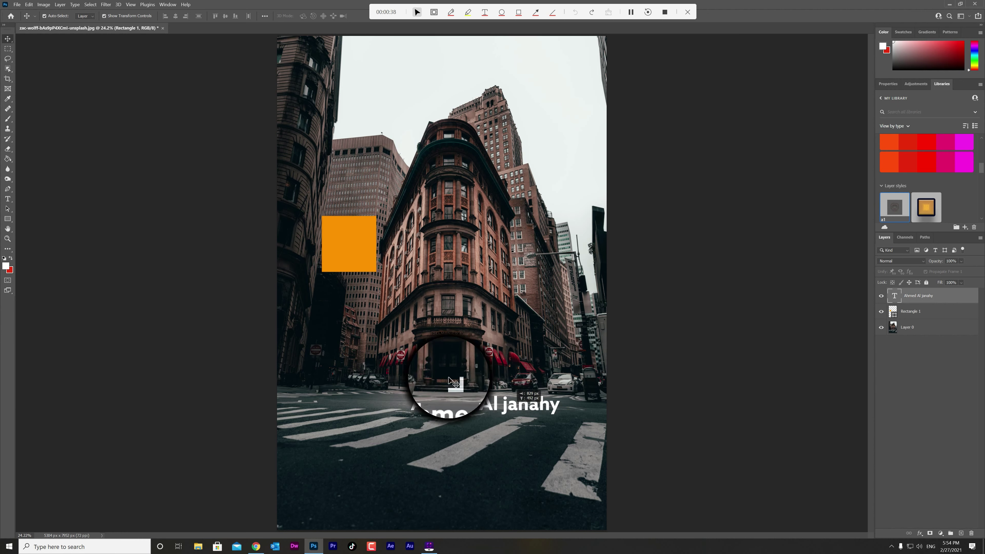
{"action": "key", "text": "ctrl+z"}
{"action": "left_click", "coordinate": [479, 295]}
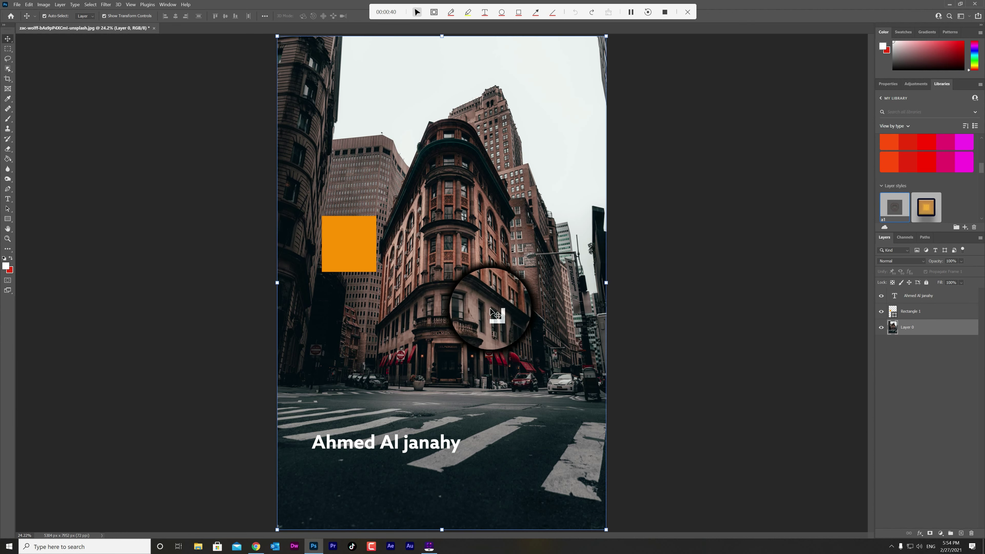
{"action": "left_click_drag", "start_coordinate": [493, 311], "coordinate": [431, 369]}
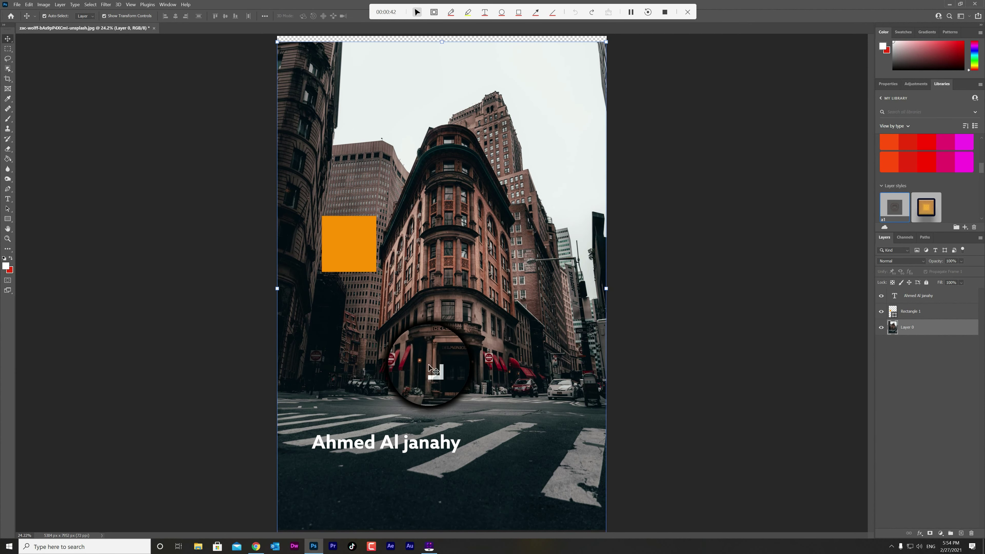
Move the orange square up into the sky and fine-tune the name text and photo positions
{"action": "left_click_drag", "start_coordinate": [371, 258], "coordinate": [368, 254]}
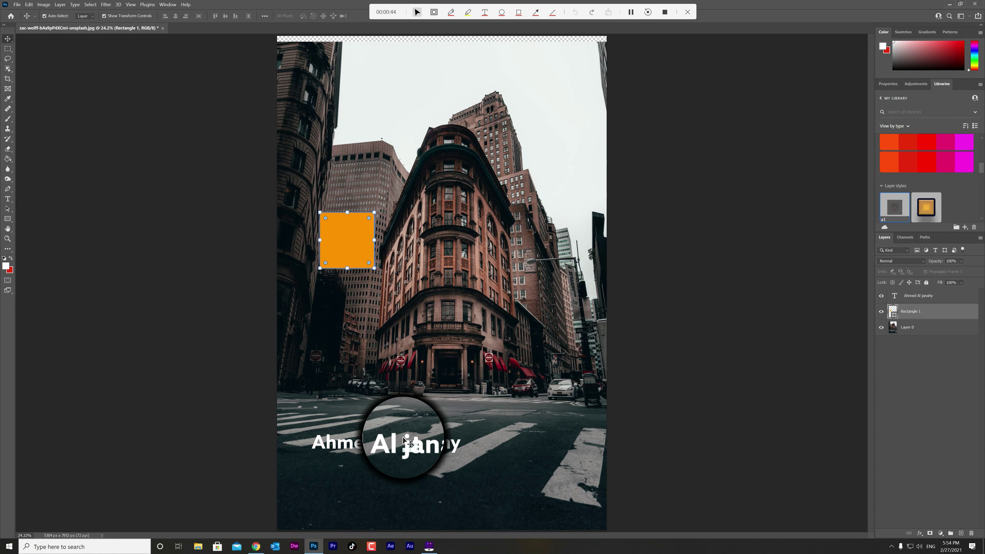
{"action": "left_click_drag", "start_coordinate": [405, 442], "coordinate": [450, 396]}
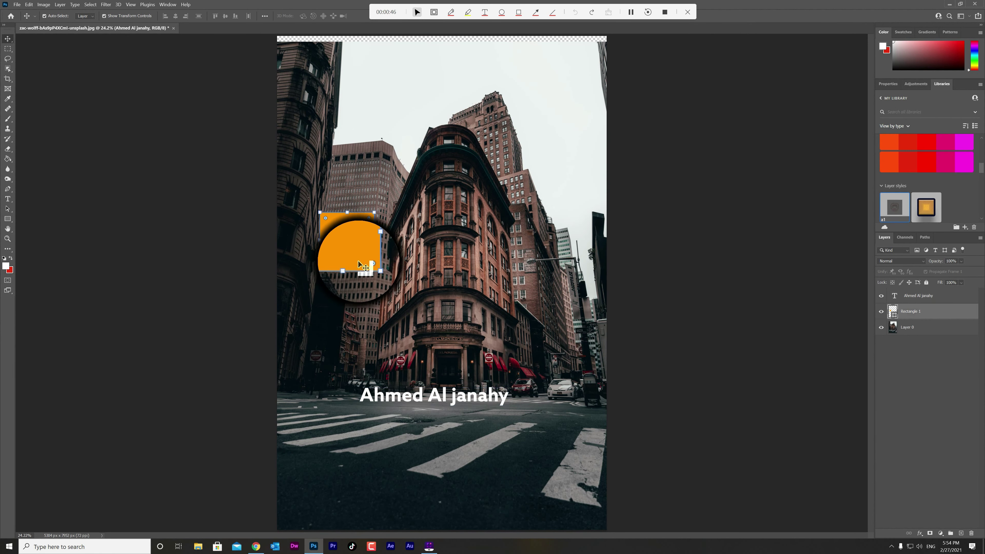
{"action": "mouse_move", "coordinate": [356, 253]}
{"action": "left_mouse_down"}
{"action": "mouse_move", "coordinate": [354, 303]}
{"action": "mouse_move", "coordinate": [373, 176]}
{"action": "left_mouse_up"}
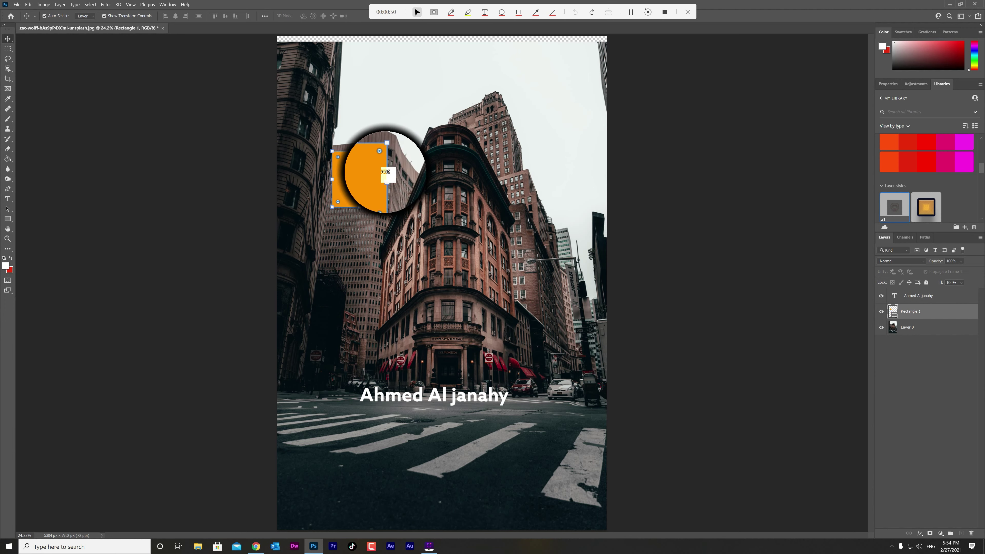
{"action": "left_click_drag", "start_coordinate": [374, 179], "coordinate": [422, 103]}
{"action": "left_click_drag", "start_coordinate": [466, 240], "coordinate": [465, 236]}
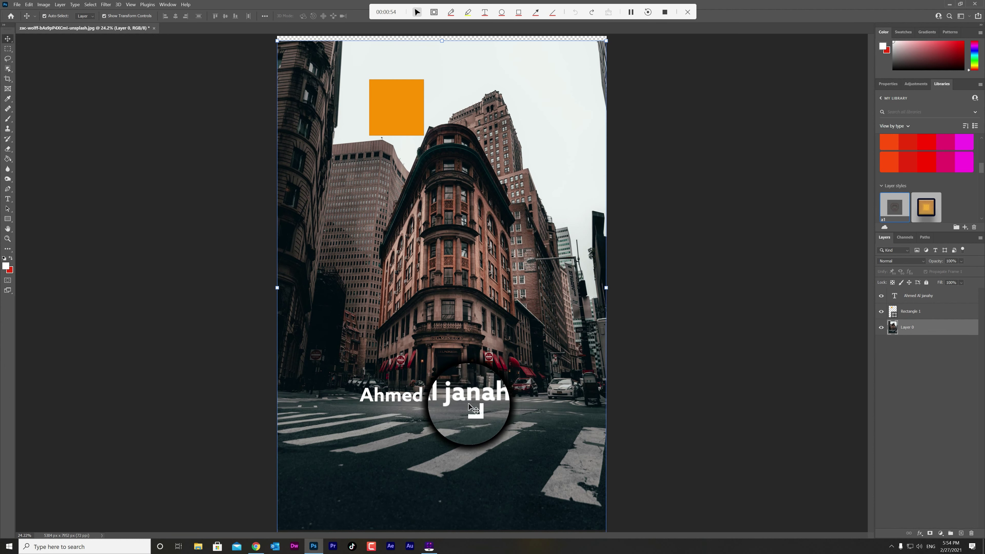
{"action": "left_click", "coordinate": [469, 404]}
Lower the name text slightly and open Blending Options for its layer
{"action": "left_click_drag", "start_coordinate": [469, 404], "coordinate": [450, 429]}
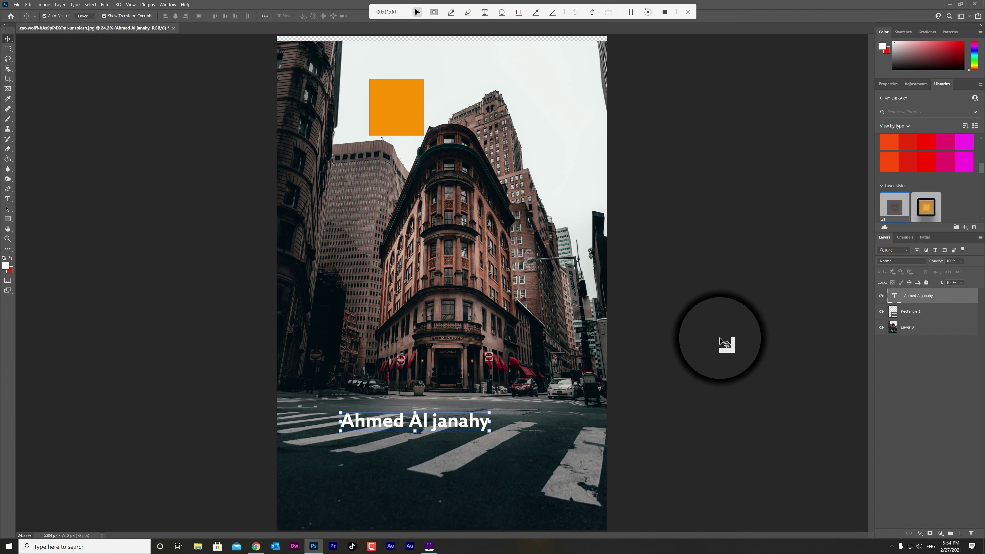
{"action": "right_click", "coordinate": [931, 296]}
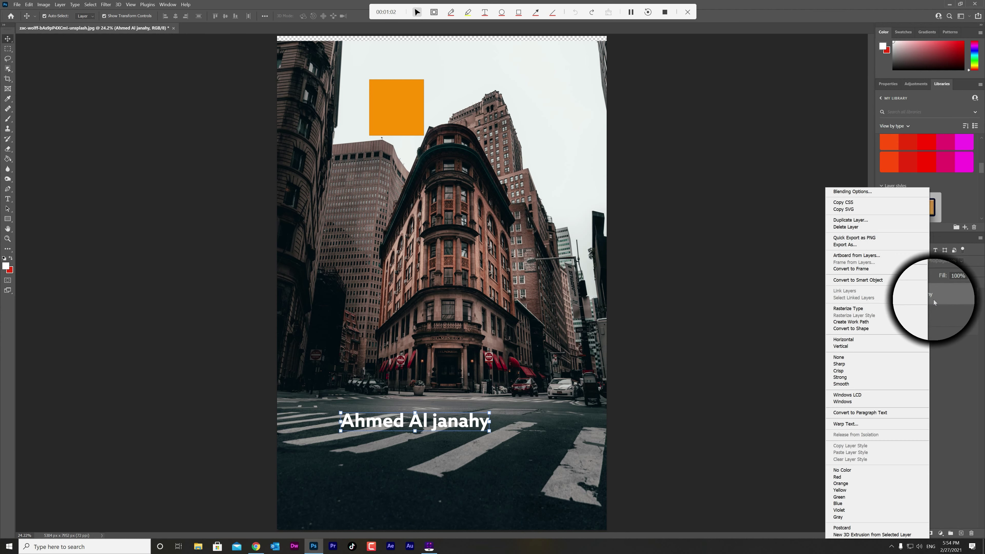
{"action": "left_click", "coordinate": [869, 192]}
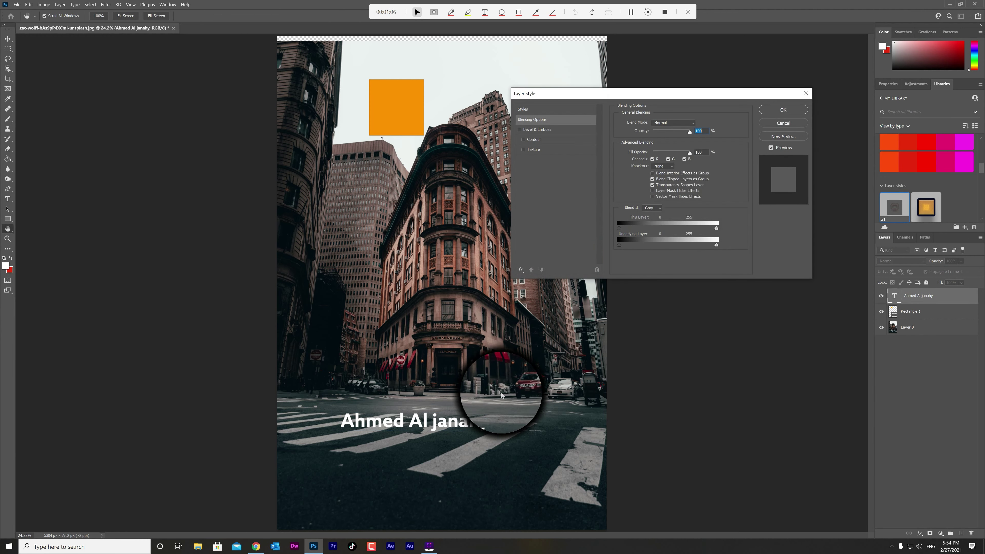
{"action": "left_click", "coordinate": [806, 95]}
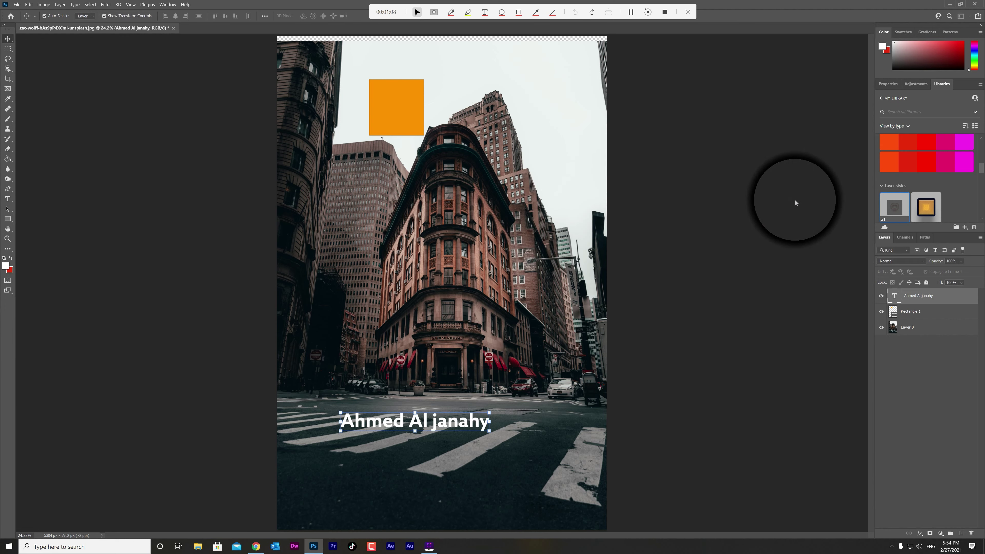
{"action": "left_click", "coordinate": [920, 533]}
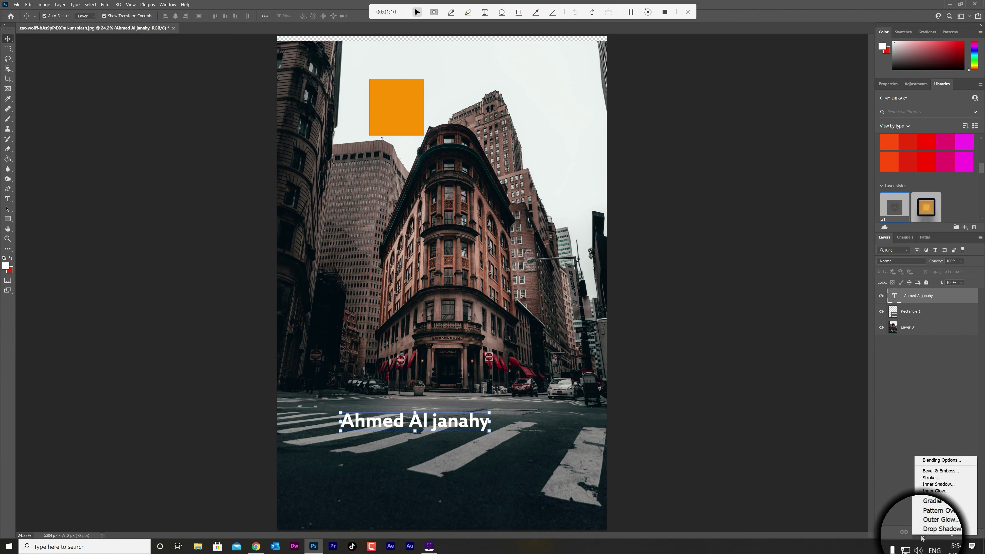
{"action": "left_click", "coordinate": [921, 537]}
{"action": "left_click", "coordinate": [920, 534]}
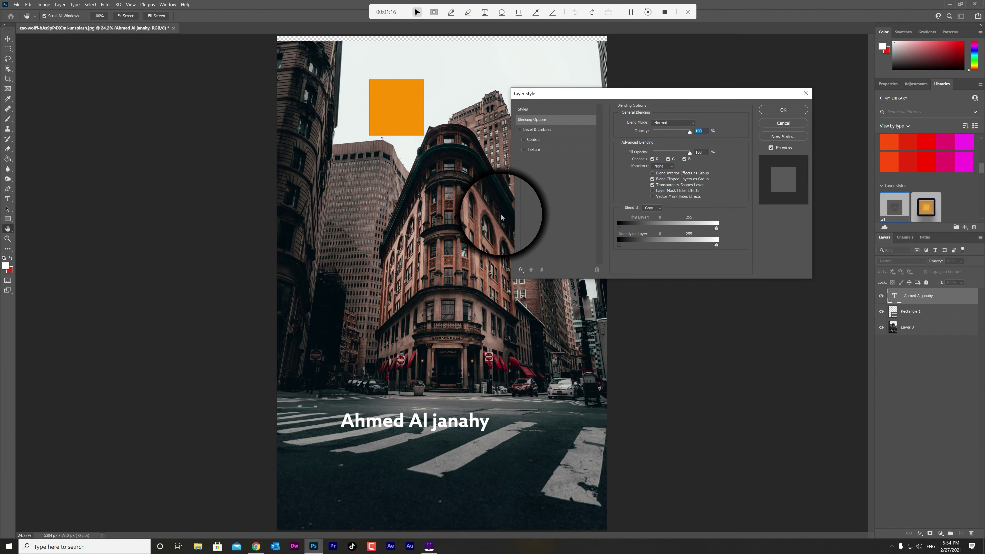
In the name text's Layer Style dialog, switch on Bevel & Emboss
{"action": "left_click", "coordinate": [527, 109]}
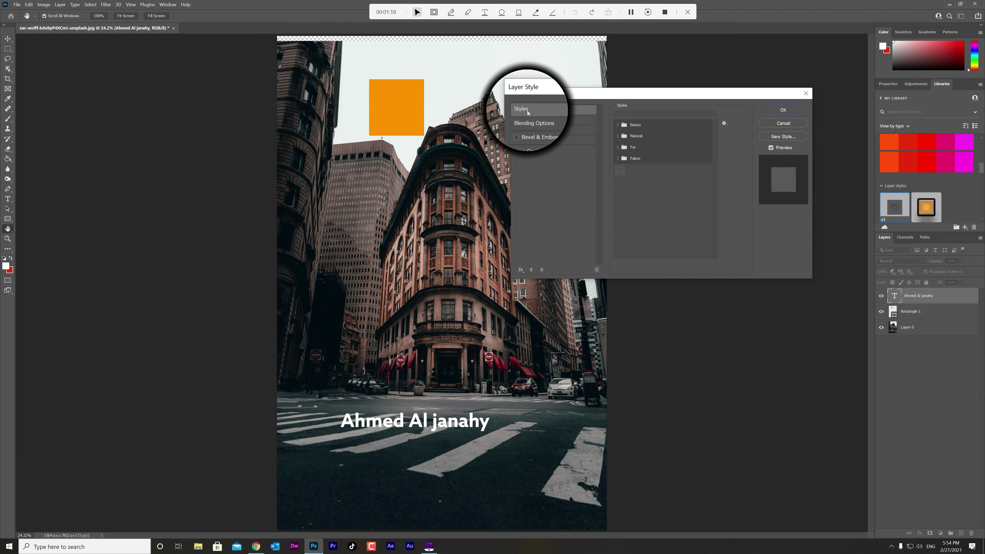
{"action": "left_click", "coordinate": [521, 270]}
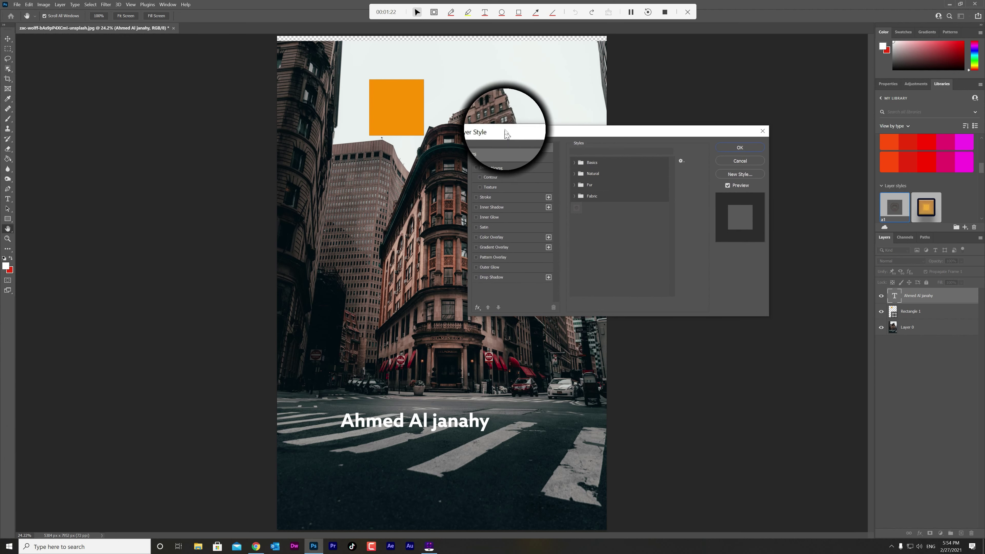
{"action": "left_click_drag", "start_coordinate": [549, 93], "coordinate": [511, 135]}
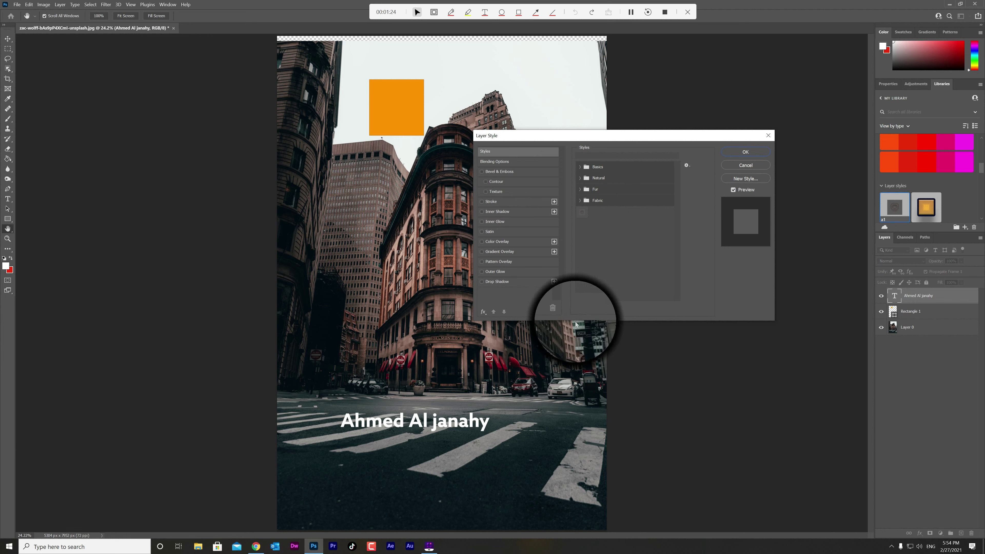
{"action": "left_click", "coordinate": [510, 162]}
{"action": "left_click", "coordinate": [512, 155]}
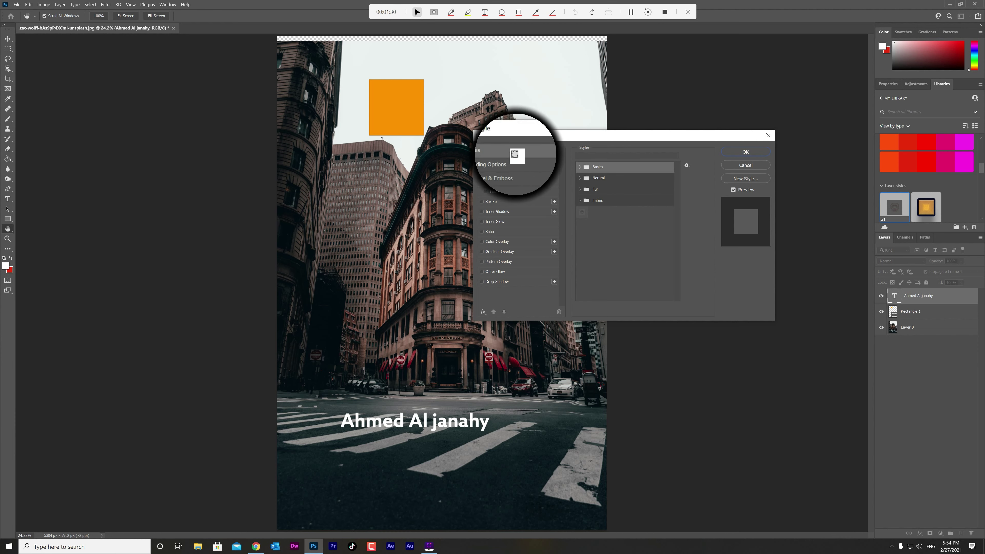
{"action": "left_click", "coordinate": [507, 159]}
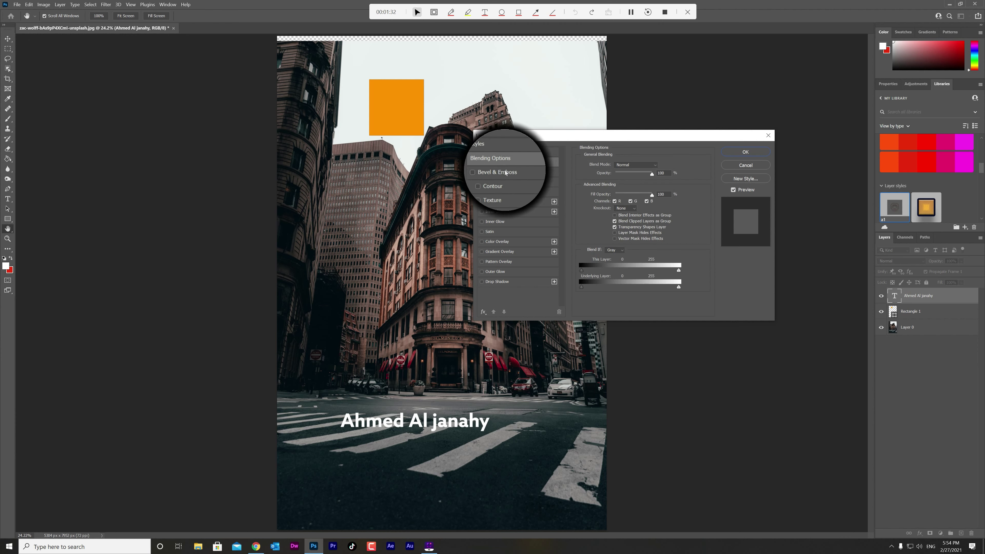
{"action": "left_click", "coordinate": [499, 172]}
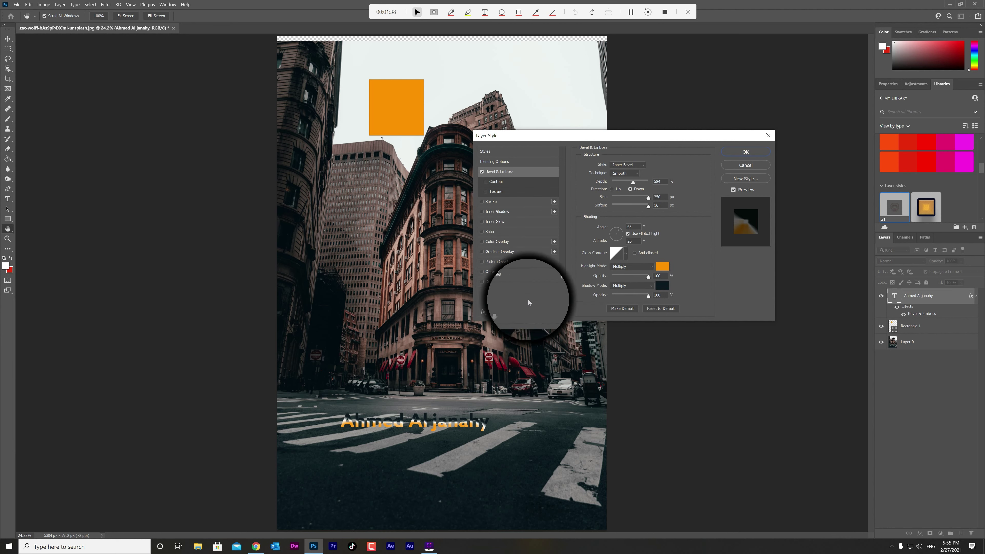
{"action": "left_click", "coordinate": [486, 315]}
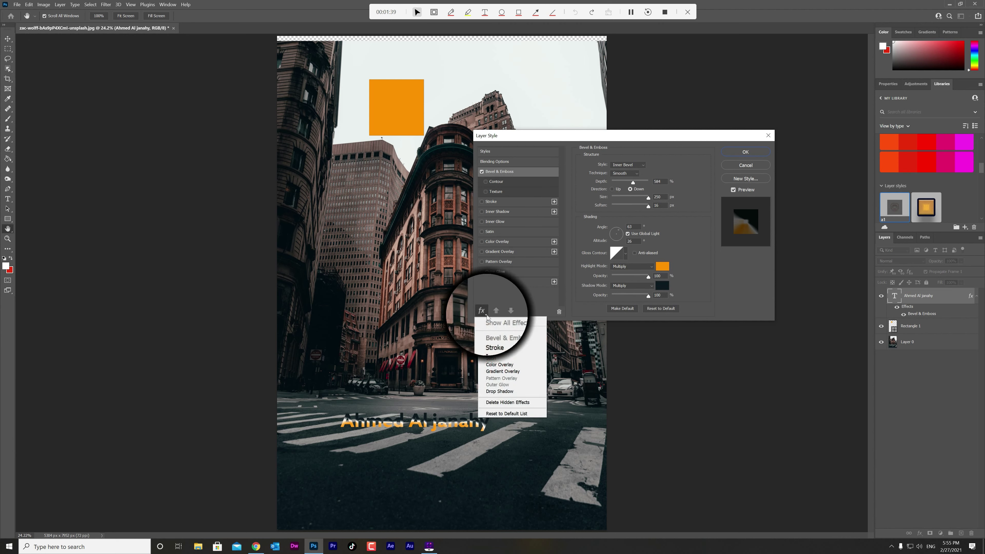
{"action": "left_click", "coordinate": [501, 413]}
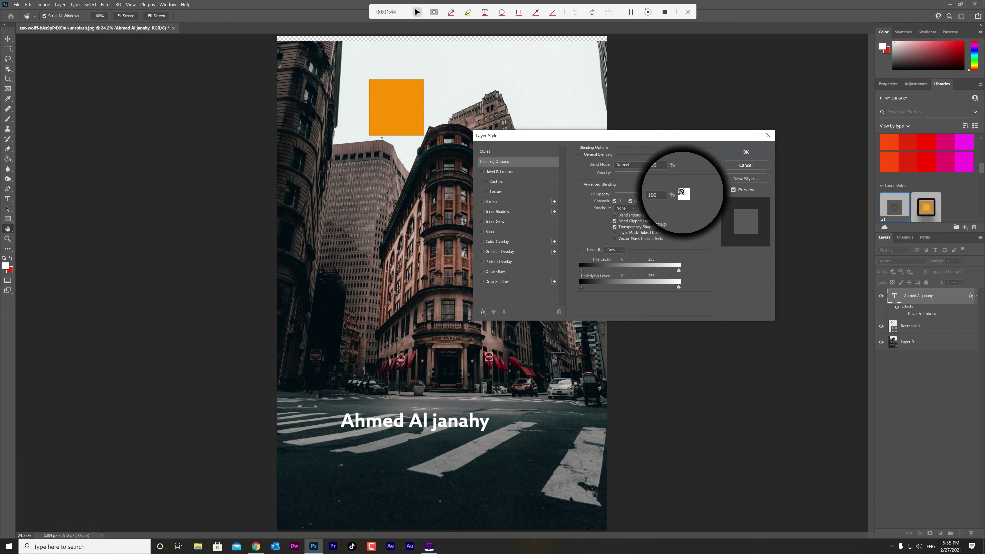
{"action": "left_click_drag", "start_coordinate": [673, 136], "coordinate": [633, 162]}
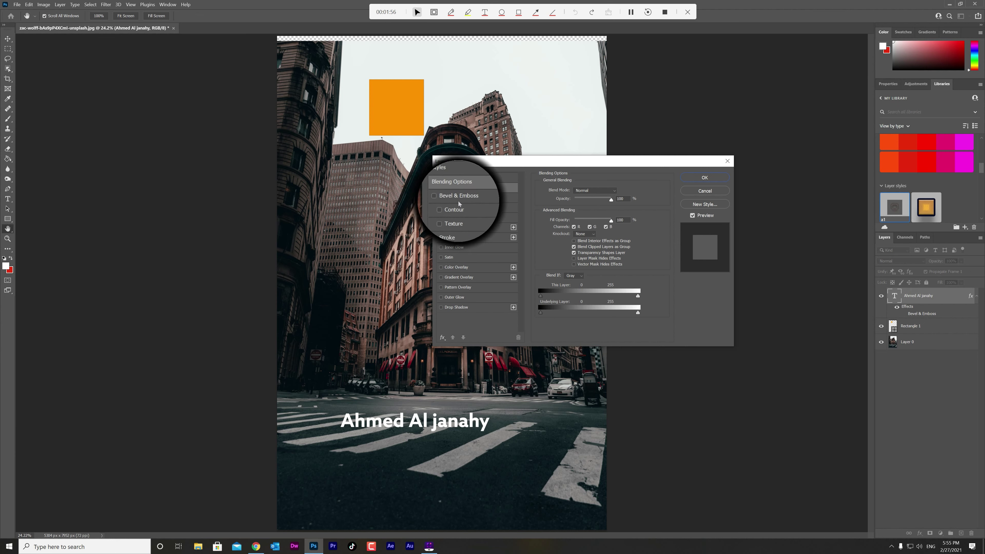
{"action": "left_click", "coordinate": [445, 199]}
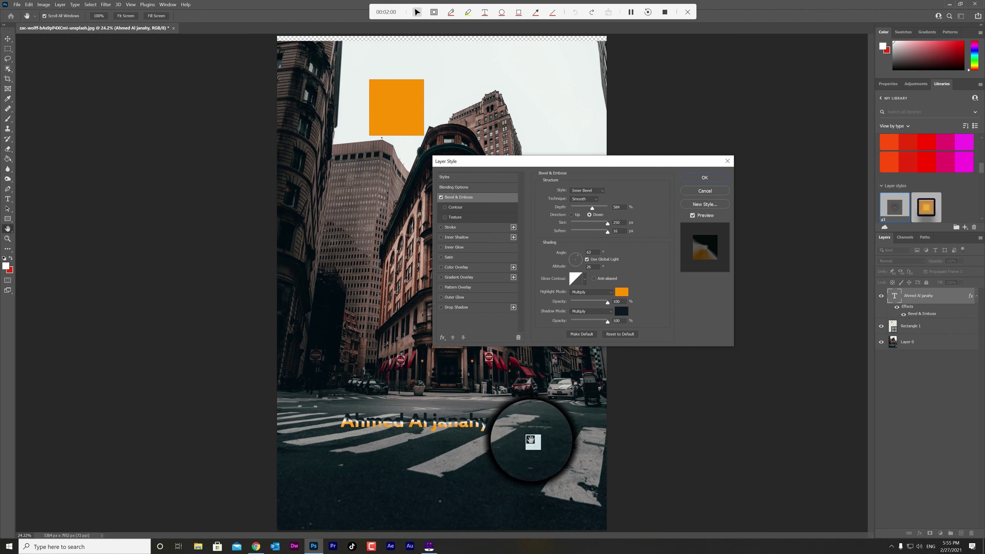
Change the text bevel's highlight colour from orange to pale mint green
{"action": "left_click", "coordinate": [621, 291]}
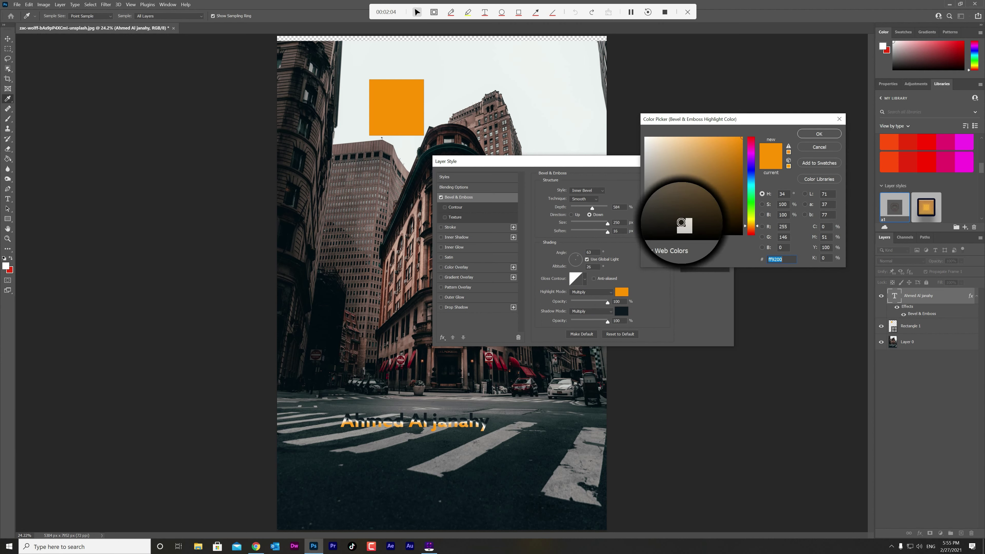
{"action": "left_click_drag", "start_coordinate": [751, 225], "coordinate": [751, 191]}
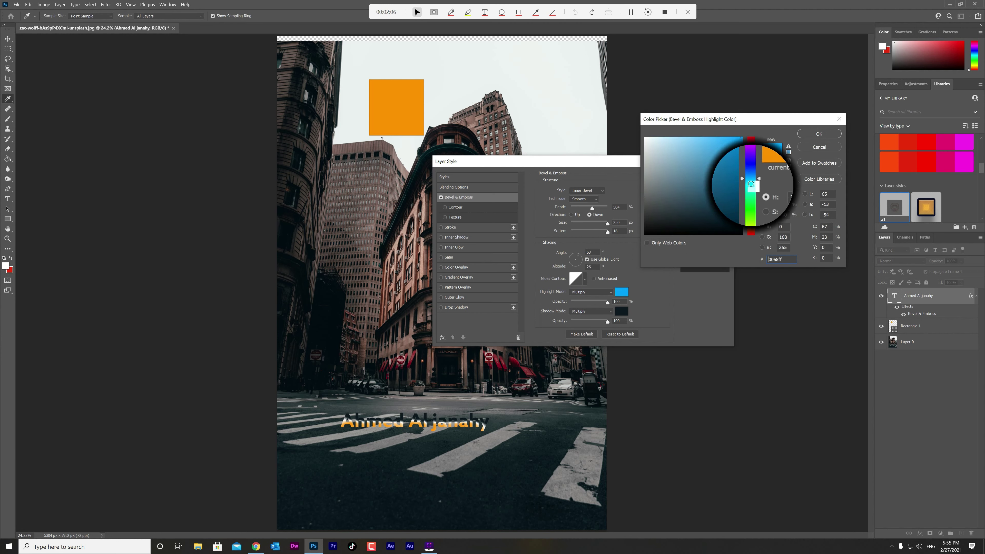
{"action": "left_click", "coordinate": [819, 134]}
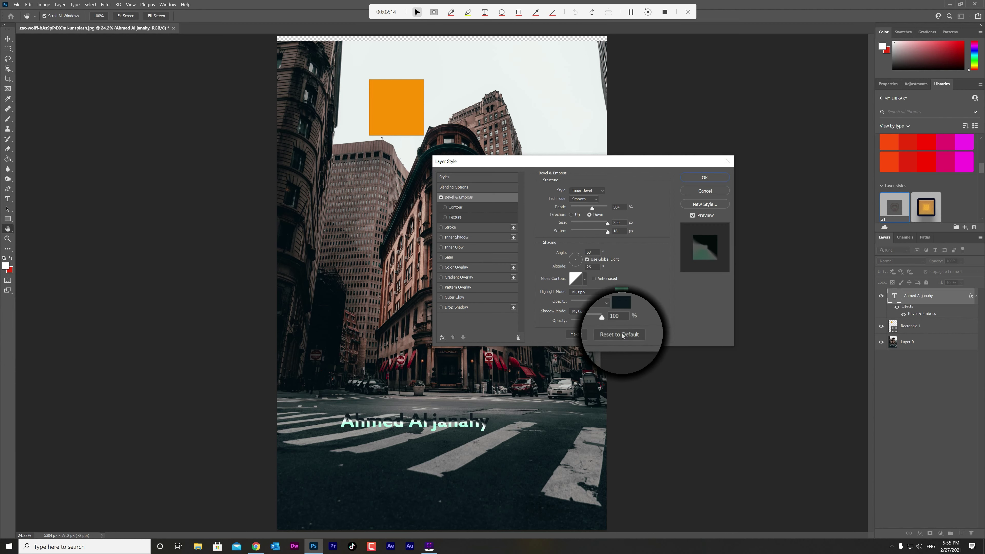
{"action": "left_click", "coordinate": [621, 312]}
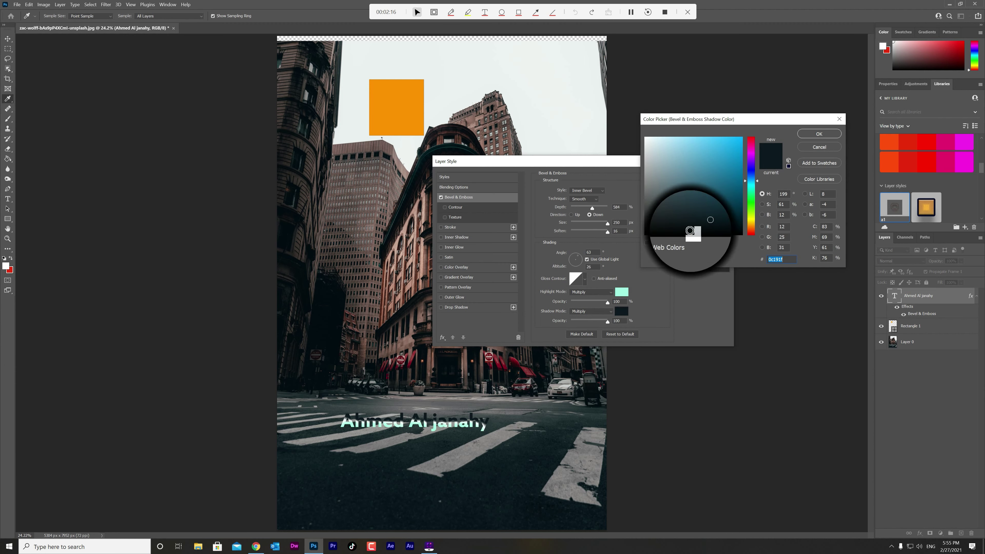
Set the bevel shadow to dark green 043d2c, reduce Size to 103, and zoom to the text
{"action": "left_click", "coordinate": [752, 191]}
{"action": "left_click", "coordinate": [737, 212]}
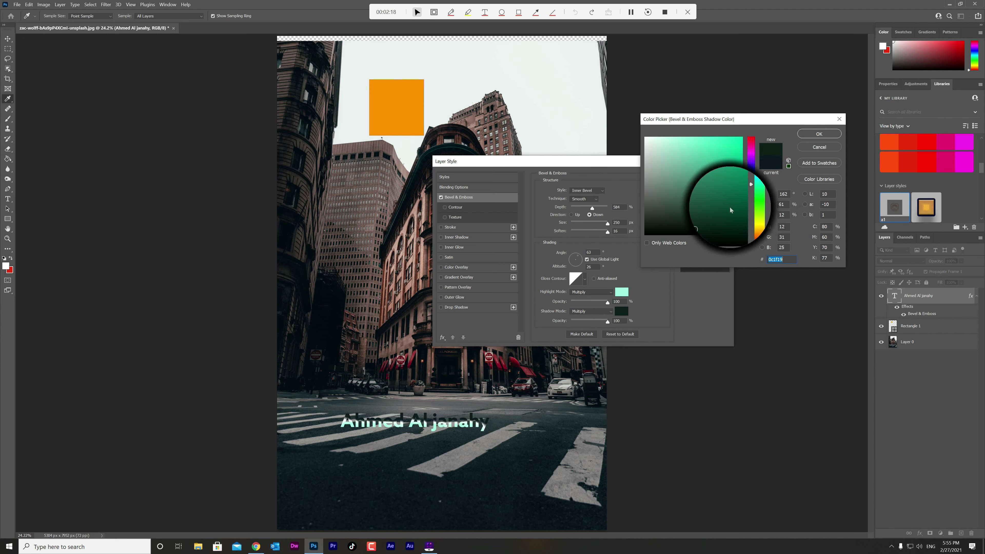
{"action": "left_click", "coordinate": [813, 135]}
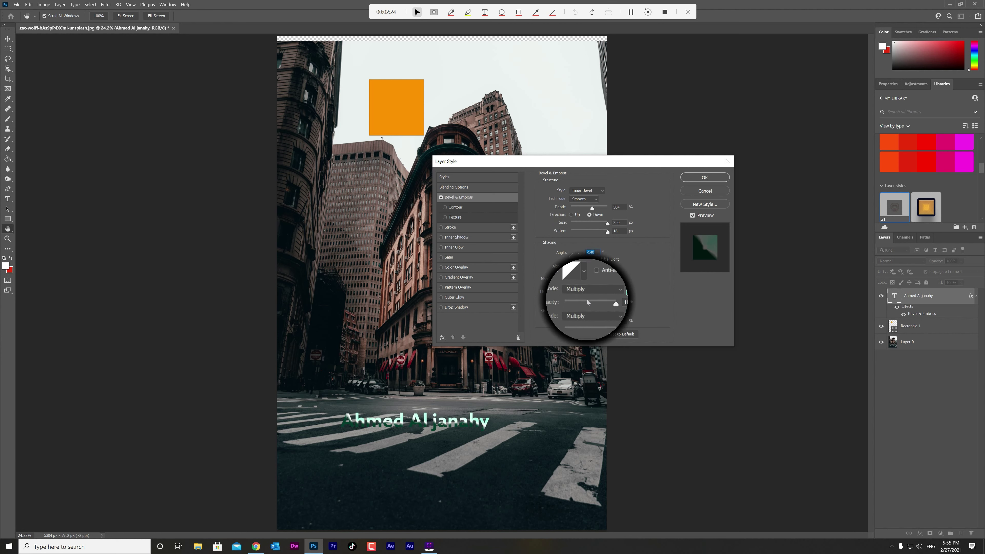
{"action": "mouse_move", "coordinate": [607, 223]}
{"action": "left_mouse_down"}
{"action": "mouse_move", "coordinate": [569, 228]}
{"action": "mouse_move", "coordinate": [586, 232]}
{"action": "mouse_move", "coordinate": [577, 233]}
{"action": "left_mouse_up"}
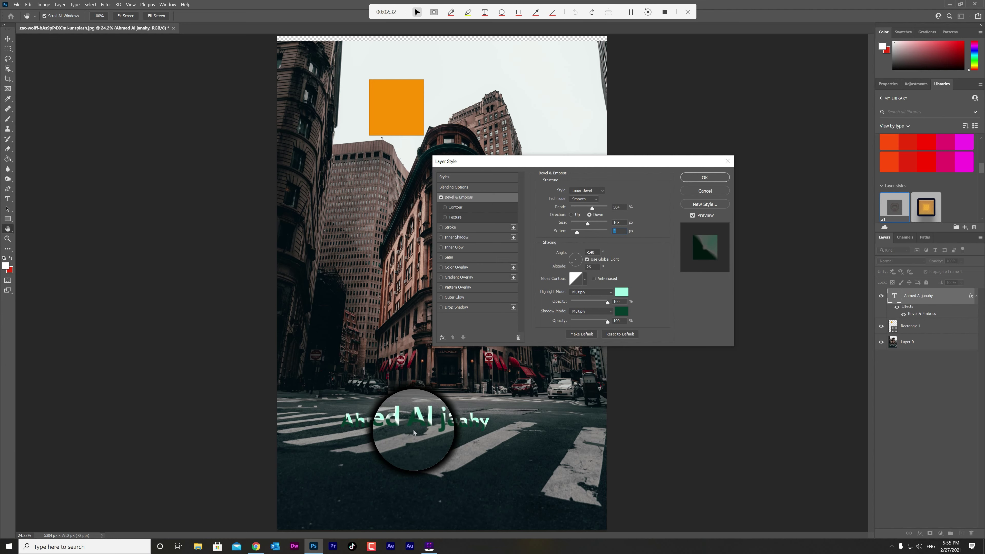
{"action": "key", "text": "ctrl+plus"}
{"action": "key", "text": "ctrl+plus"}
{"action": "left_click_drag", "start_coordinate": [413, 429], "coordinate": [433, 248]}
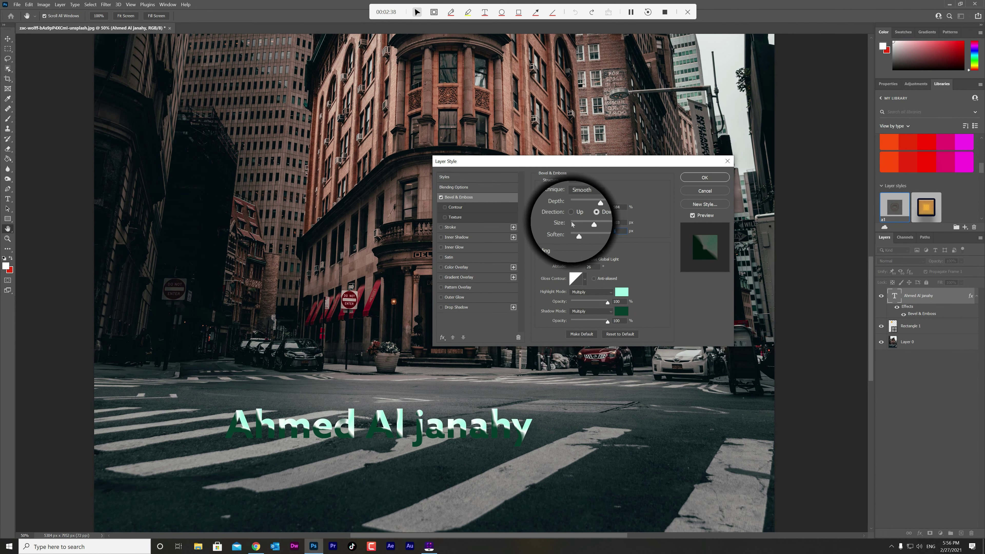
Make the text bevel smaller with Depth at 1%, then apply the layer style
{"action": "left_click_drag", "start_coordinate": [582, 223], "coordinate": [623, 233]}
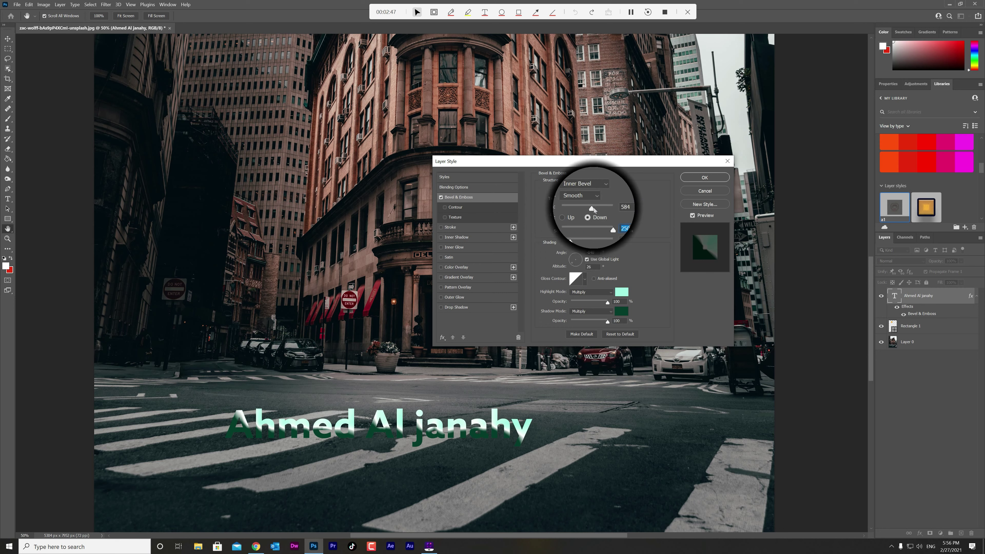
{"action": "mouse_move", "coordinate": [578, 209]}
{"action": "left_mouse_down"}
{"action": "mouse_move", "coordinate": [567, 209]}
{"action": "mouse_move", "coordinate": [613, 210]}
{"action": "mouse_move", "coordinate": [568, 209]}
{"action": "mouse_move", "coordinate": [588, 233]}
{"action": "mouse_move", "coordinate": [576, 208]}
{"action": "mouse_move", "coordinate": [584, 210]}
{"action": "mouse_move", "coordinate": [585, 225]}
{"action": "left_mouse_up"}
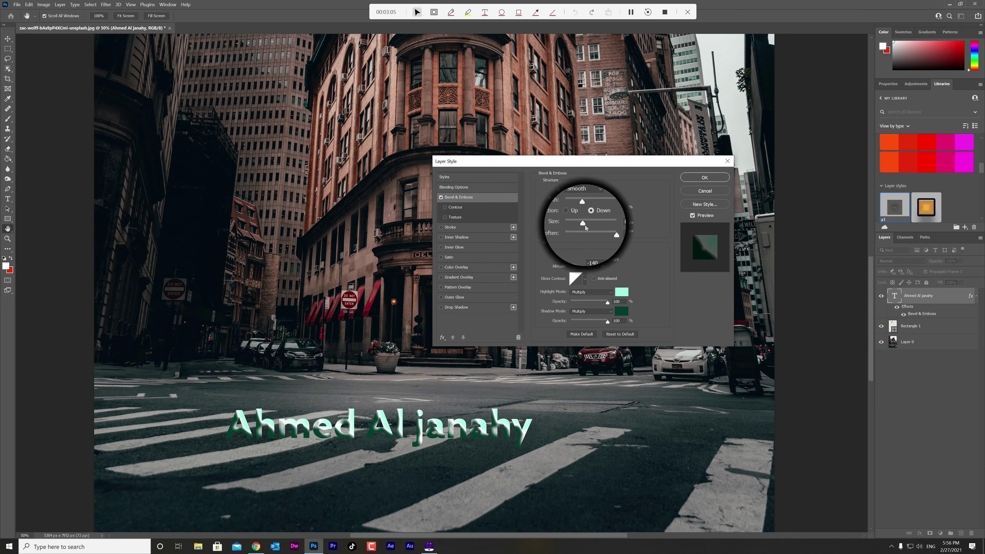
{"action": "left_click_drag", "start_coordinate": [585, 225], "coordinate": [578, 225]}
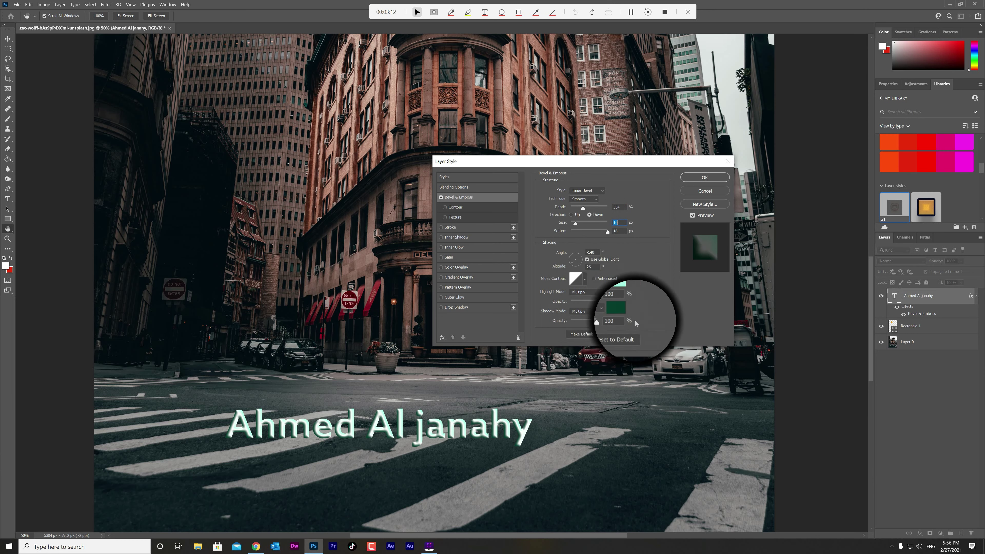
{"action": "left_click", "coordinate": [705, 177]}
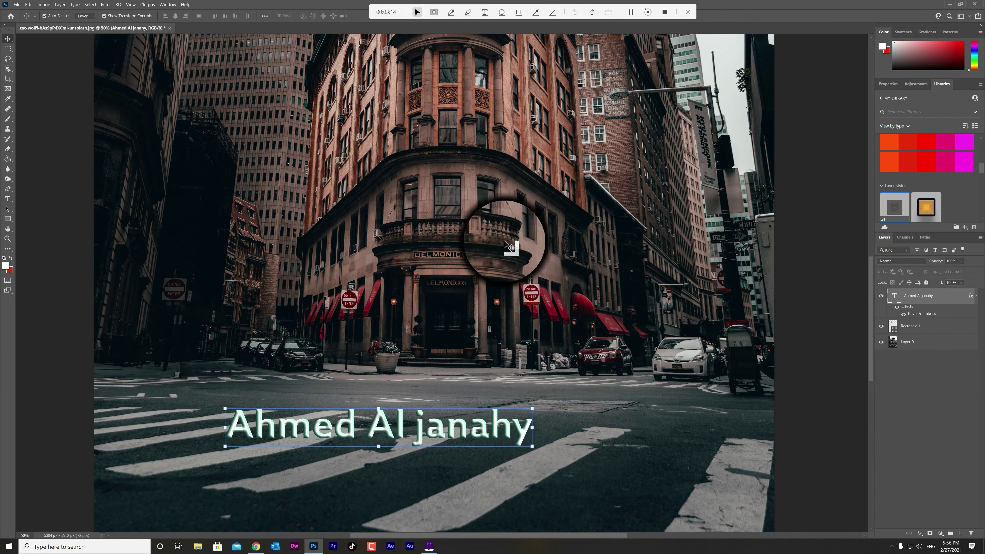
Fit the image on screen and zoom in on the orange square
{"action": "scroll", "coordinate": [388, 303], "scroll_direction": "up", "scroll_amount": 2}
{"action": "scroll", "coordinate": [272, 349], "scroll_direction": "up", "scroll_amount": 2}
{"action": "left_click", "coordinate": [7, 238]}
{"action": "right_click", "coordinate": [170, 211]}
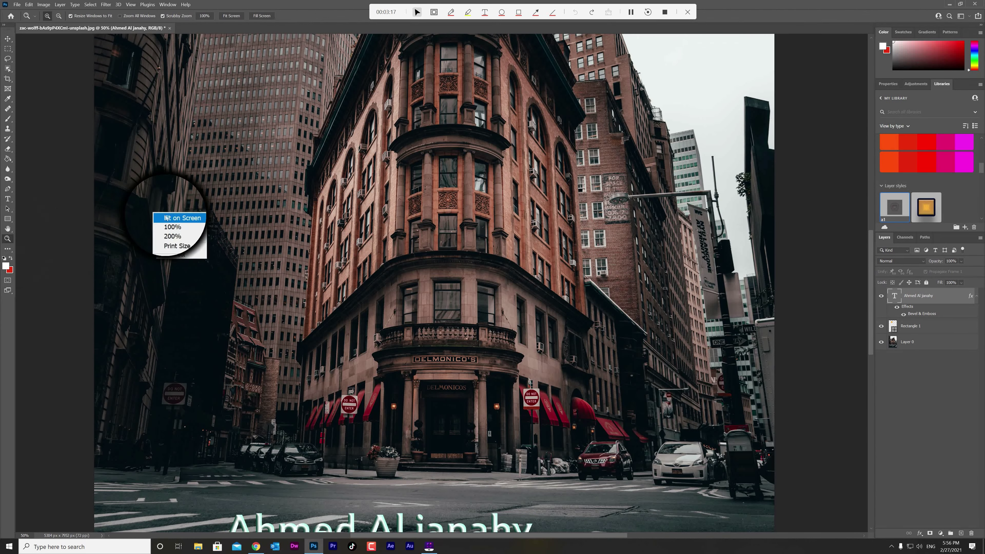
{"action": "left_click", "coordinate": [175, 227]}
{"action": "left_click", "coordinate": [383, 108]}
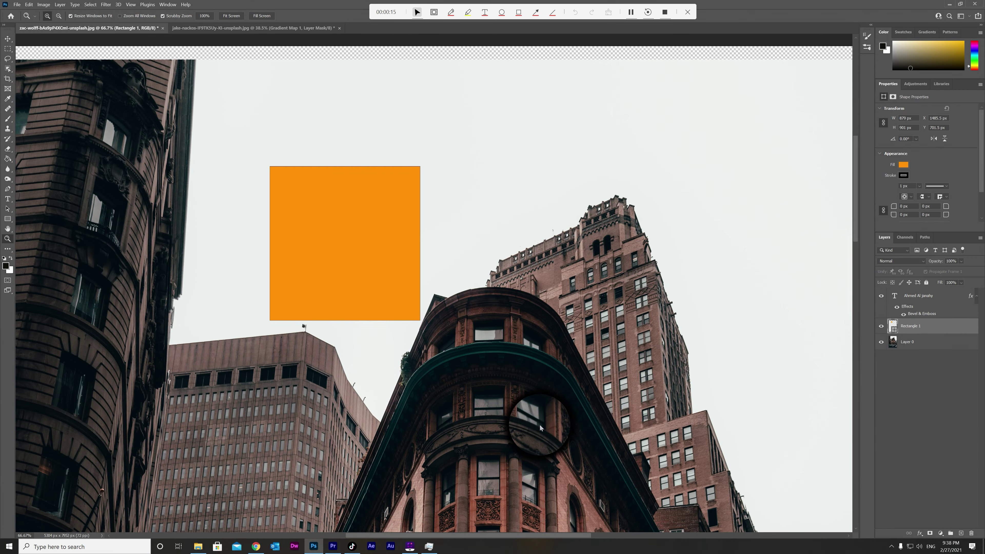
Open Blending Options for the Rectangle 1 layer and move the Layer Style dialog aside
{"action": "right_click", "coordinate": [927, 328]}
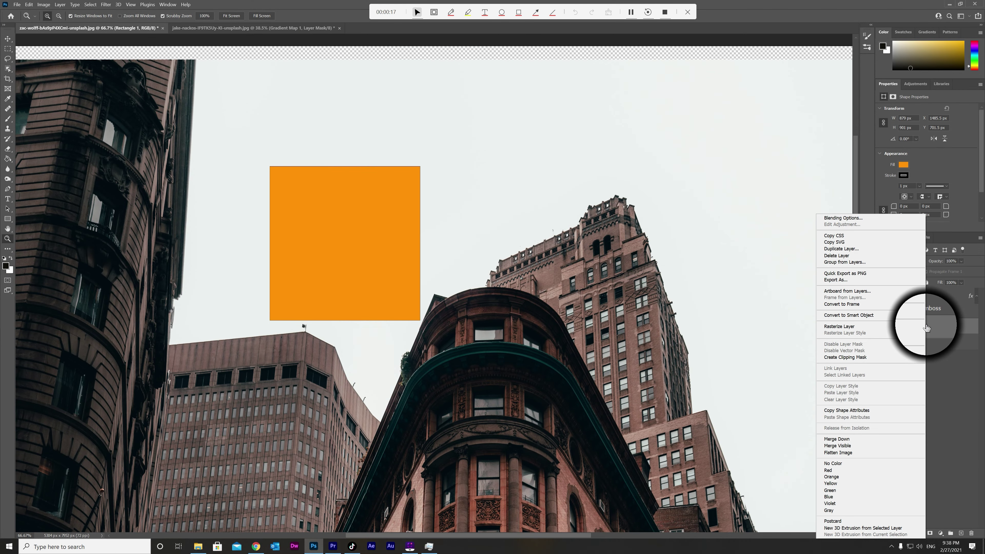
{"action": "left_click", "coordinate": [852, 219]}
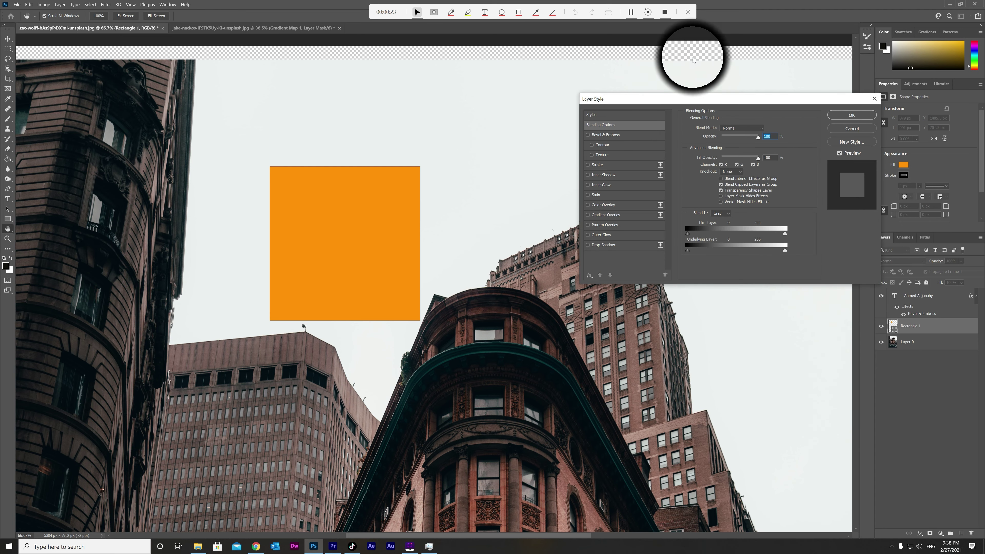
{"action": "mouse_move", "coordinate": [621, 110]}
{"action": "left_mouse_down"}
{"action": "mouse_move", "coordinate": [559, 197]}
{"action": "mouse_move", "coordinate": [557, 178]}
{"action": "left_mouse_up"}
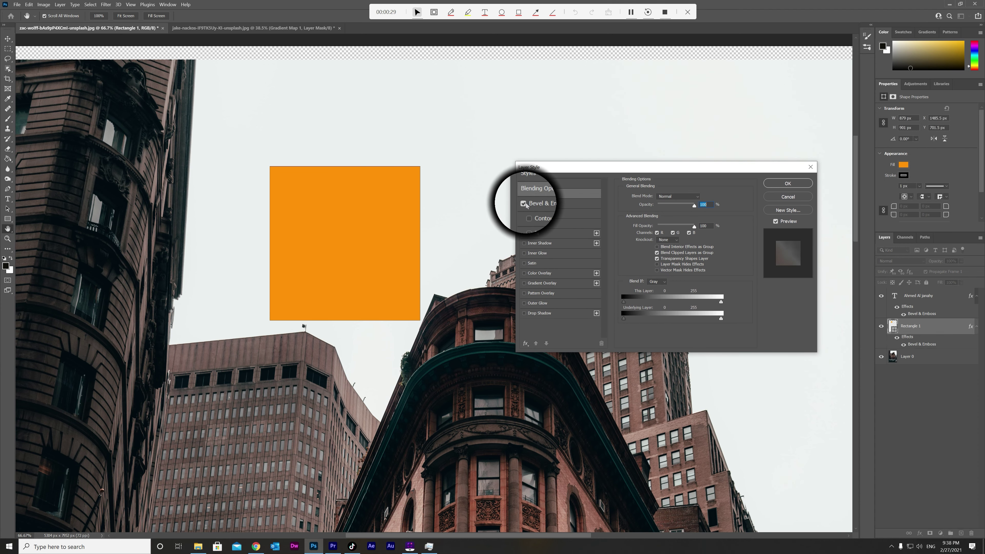
Set the orange square's bevel Size to 250 px and its shadow colour to black 000000
{"action": "left_click", "coordinate": [597, 206]}
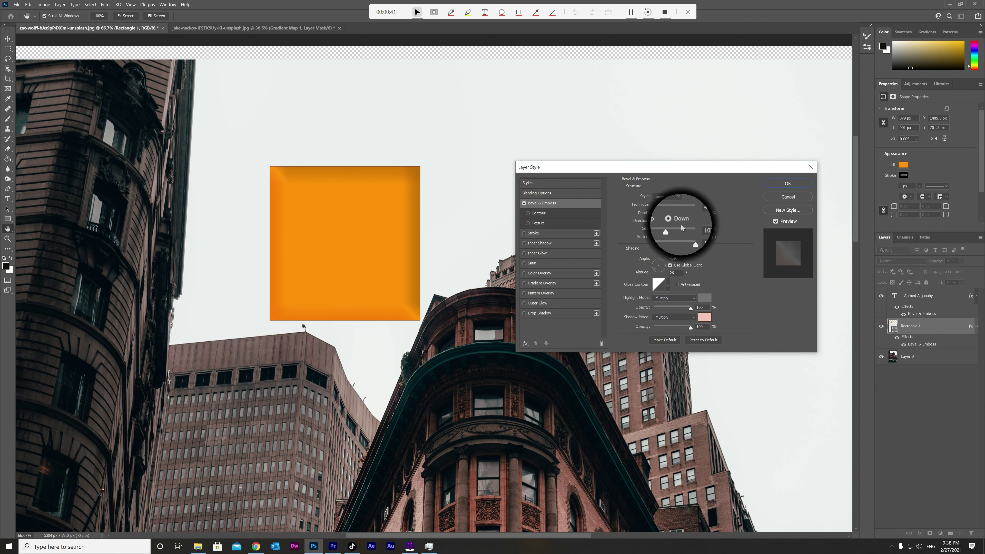
{"action": "left_click_drag", "start_coordinate": [683, 230], "coordinate": [697, 233]}
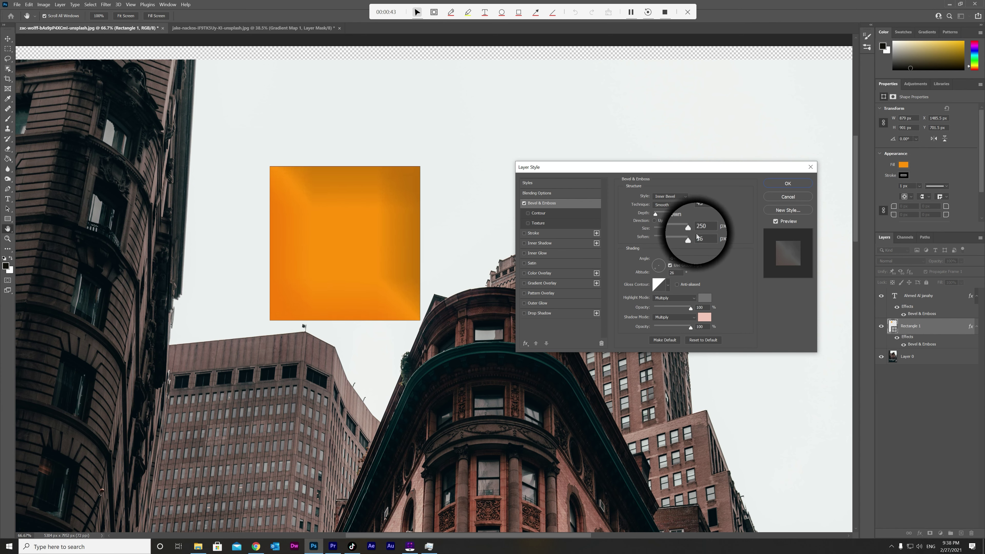
{"action": "left_click", "coordinate": [704, 317]}
{"action": "left_click_drag", "start_coordinate": [698, 228], "coordinate": [650, 254]}
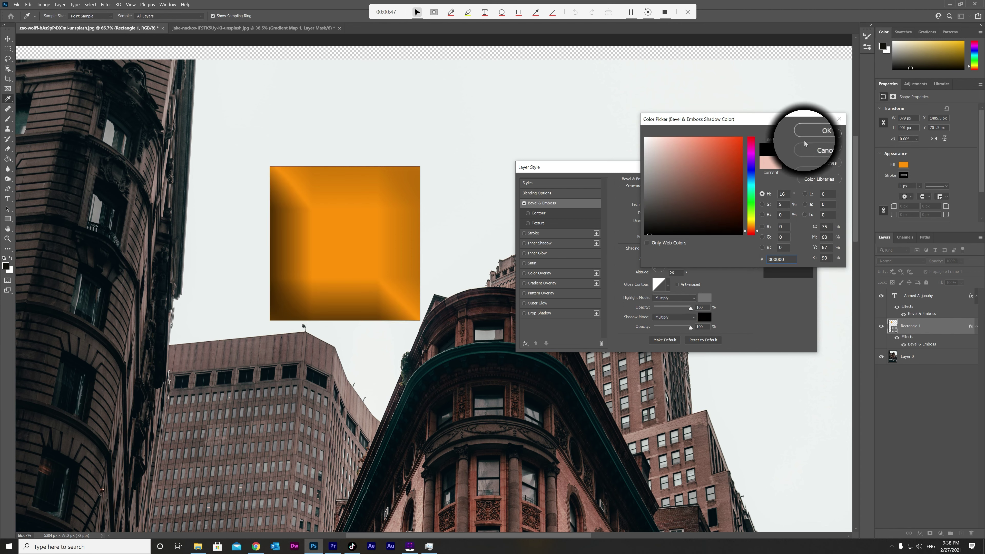
Confirm the black shadow and set bevel Depth 126%, Soften 16 and Size 221 px
{"action": "left_click", "coordinate": [820, 133]}
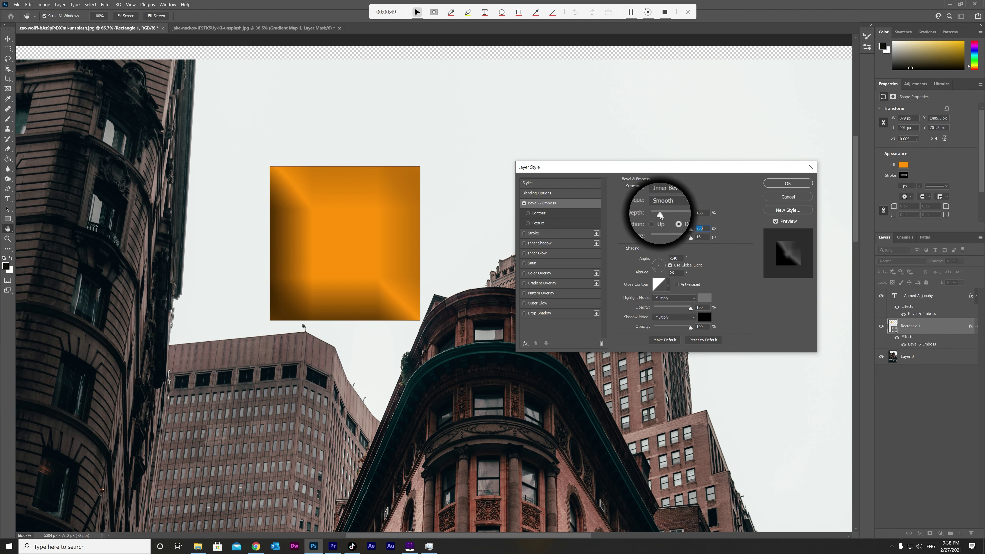
{"action": "mouse_move", "coordinate": [659, 213]}
{"action": "left_mouse_down"}
{"action": "mouse_move", "coordinate": [711, 217]}
{"action": "mouse_move", "coordinate": [655, 215]}
{"action": "left_mouse_up"}
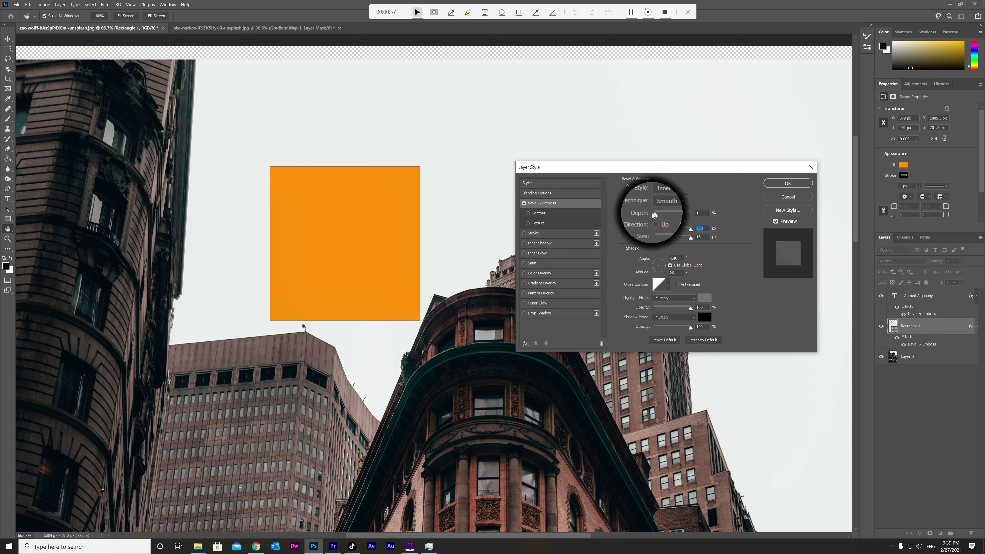
{"action": "mouse_move", "coordinate": [655, 214]}
{"action": "left_mouse_down"}
{"action": "mouse_move", "coordinate": [661, 238]}
{"action": "mouse_move", "coordinate": [701, 251]}
{"action": "left_mouse_up"}
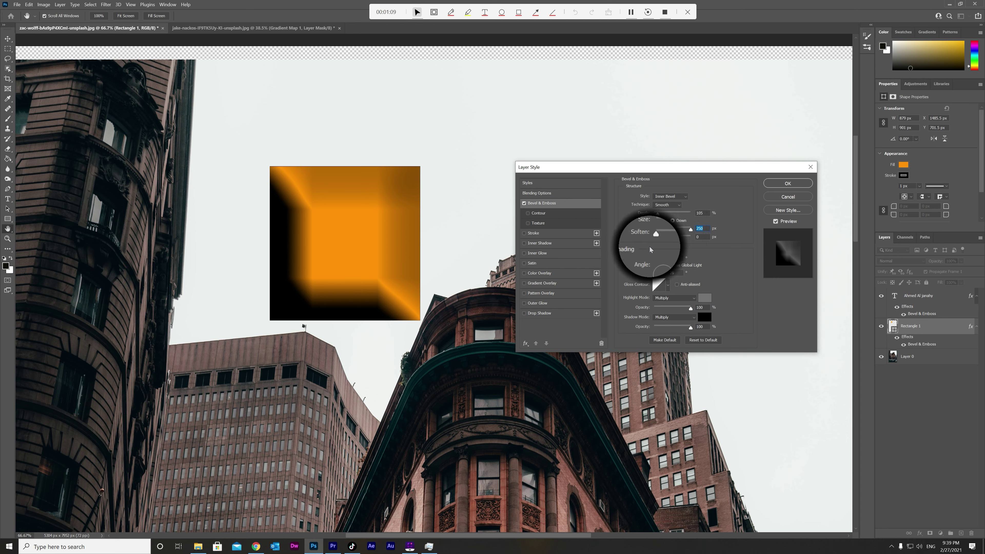
{"action": "mouse_move", "coordinate": [668, 236]}
{"action": "left_mouse_down"}
{"action": "mouse_move", "coordinate": [689, 237]}
{"action": "mouse_move", "coordinate": [657, 218]}
{"action": "left_mouse_up"}
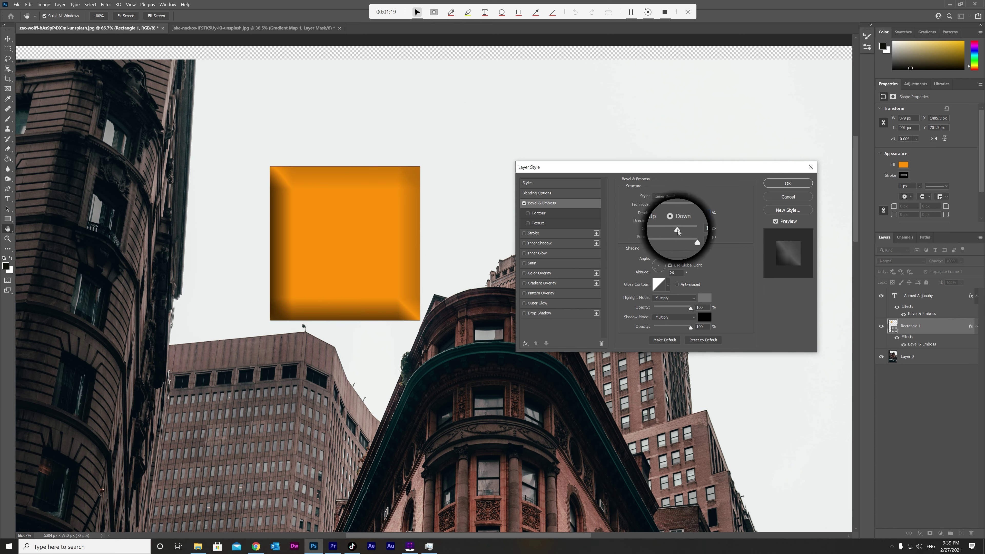
{"action": "left_click_drag", "start_coordinate": [677, 230], "coordinate": [688, 232]}
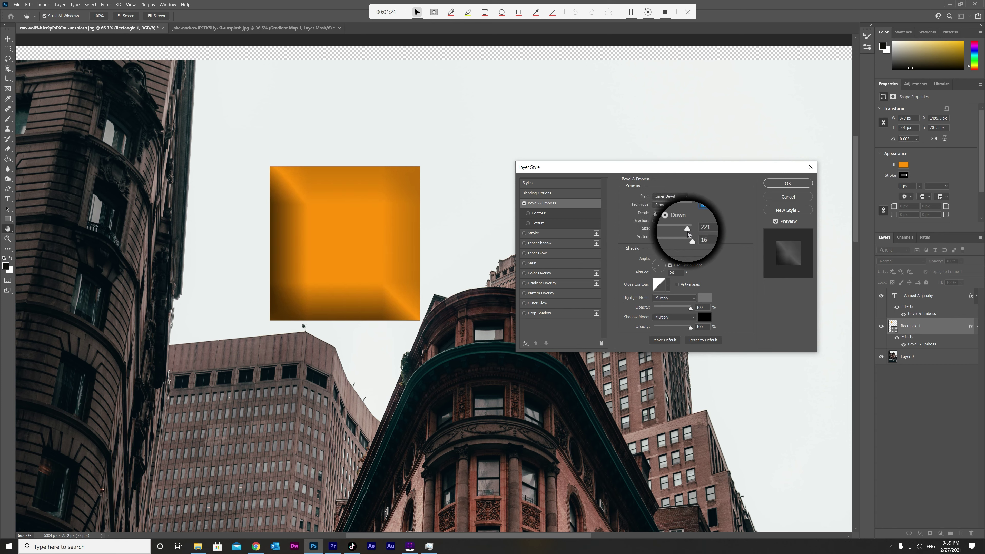
Set the bevel shadow to the square's sampled orange and the highlight to pale pink ffc5c5
{"action": "left_click", "coordinate": [705, 317]}
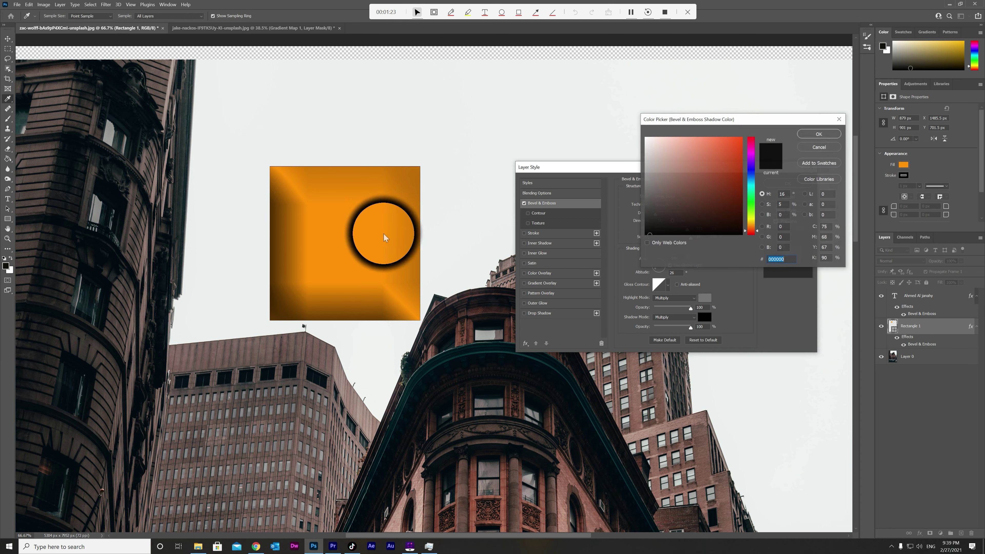
{"action": "left_click", "coordinate": [342, 237]}
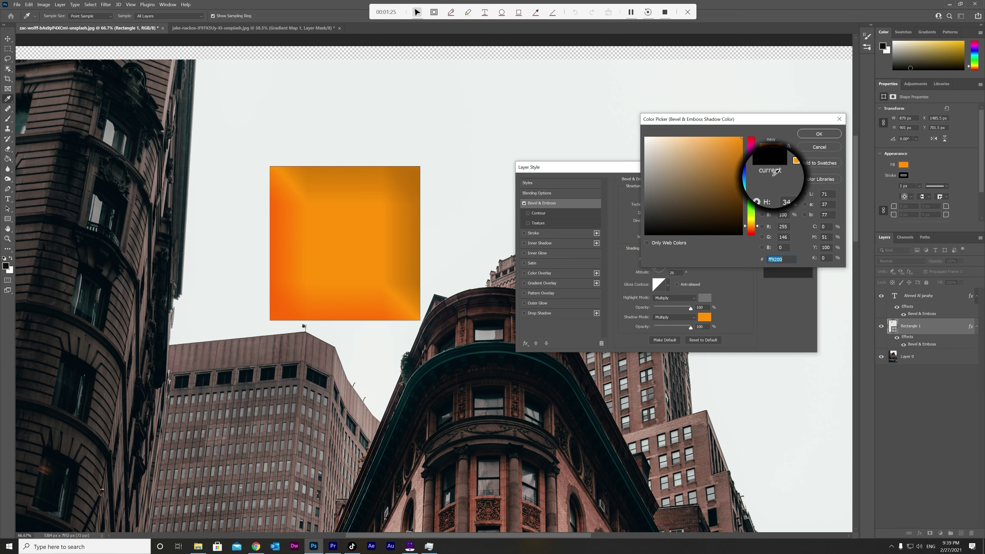
{"action": "left_click", "coordinate": [819, 134]}
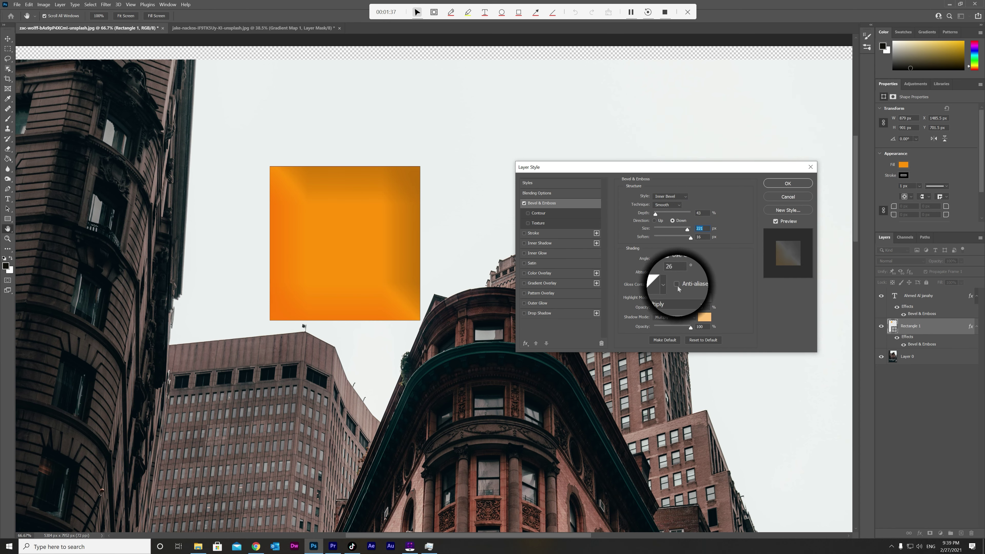
{"action": "left_click", "coordinate": [705, 298]}
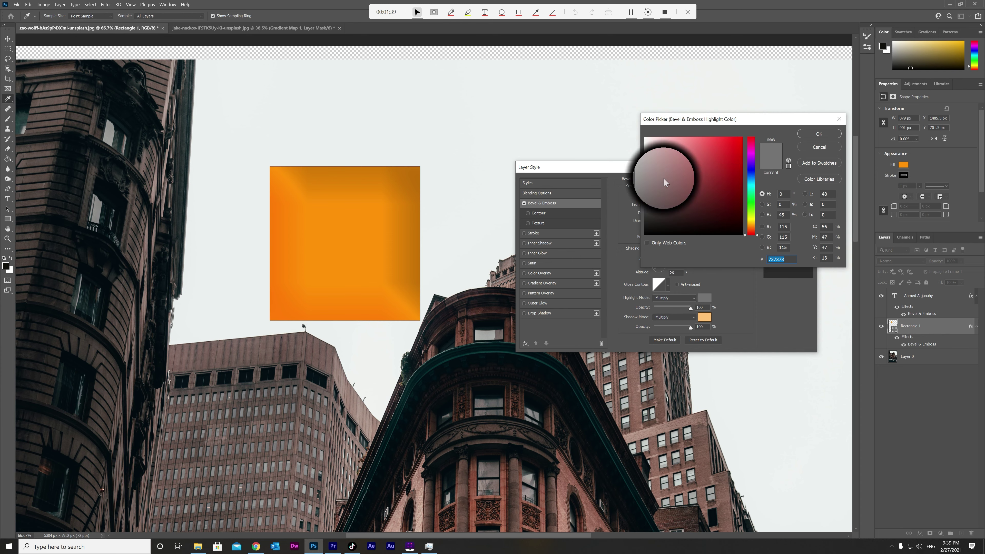
{"action": "left_click", "coordinate": [819, 134]}
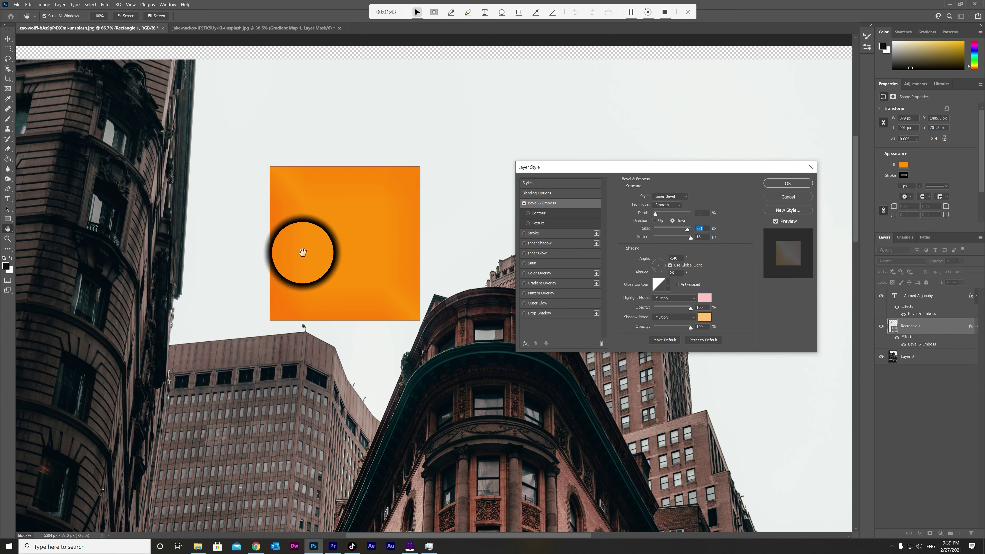
Confirm the orange square's pale pink and orange Bevel & Emboss style in Layer Style
{"action": "left_click", "coordinate": [799, 184]}
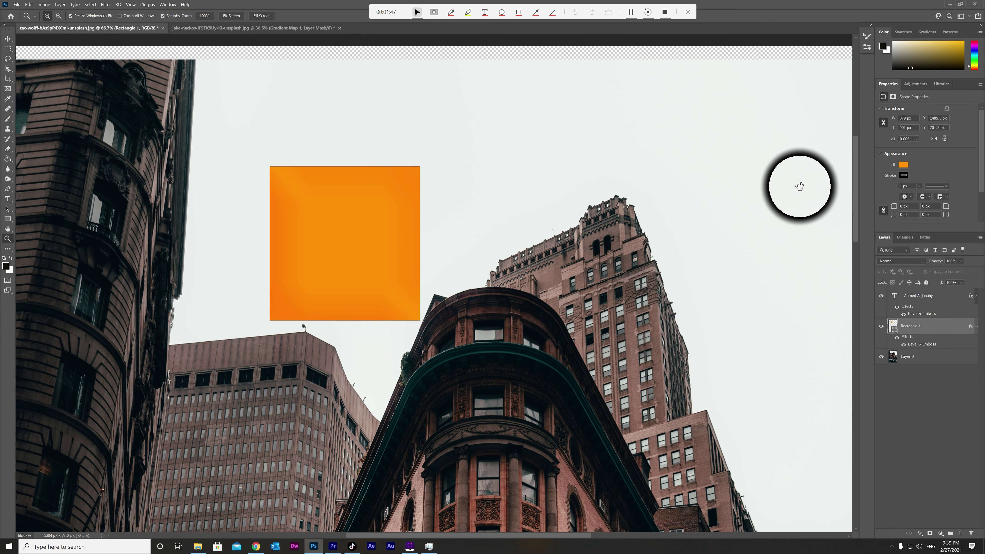